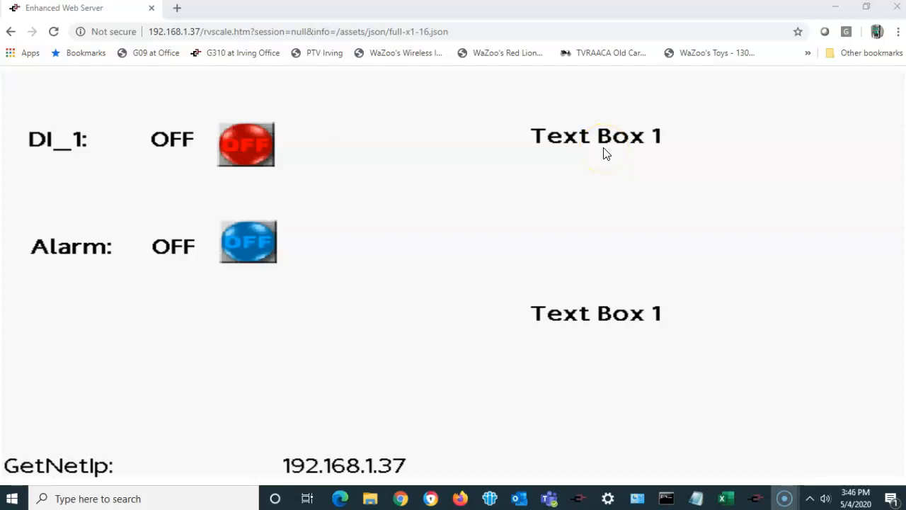
Switch to Crimson 3.1 and examine the ON and OFF text colors of the DI_1 and Alarm data tags.
left_click(755, 499)
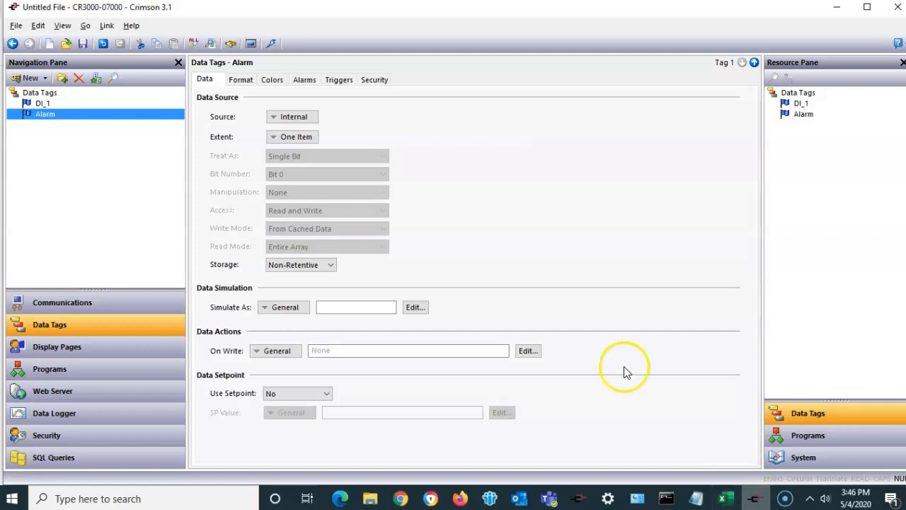
left_click(39, 103)
left_click(41, 115)
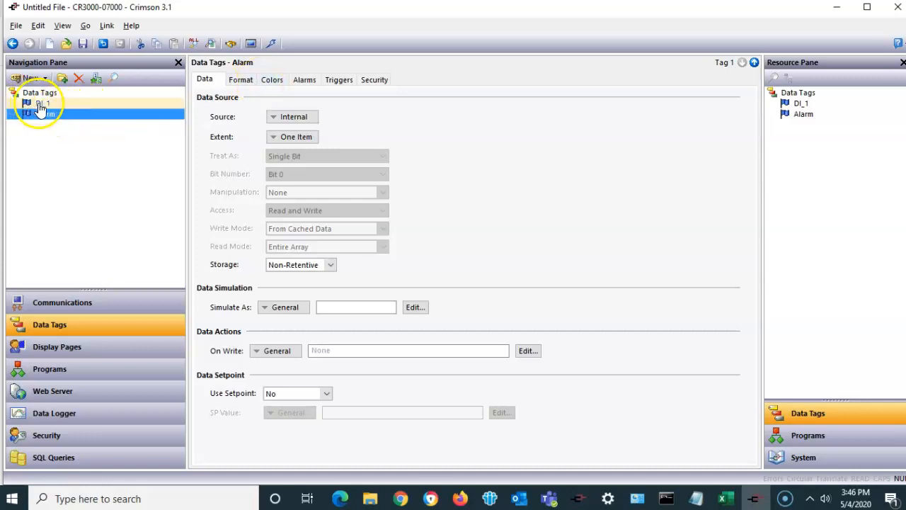
left_click(41, 103)
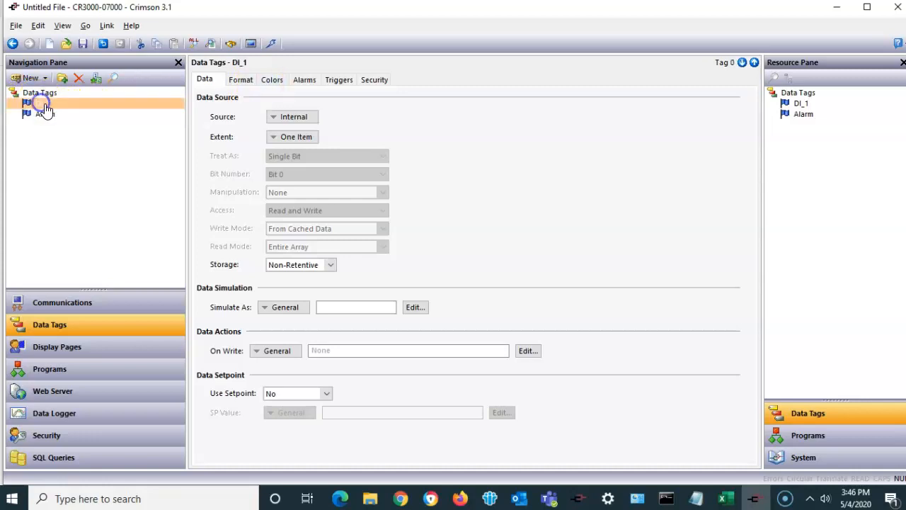
left_click(242, 81)
left_click(276, 80)
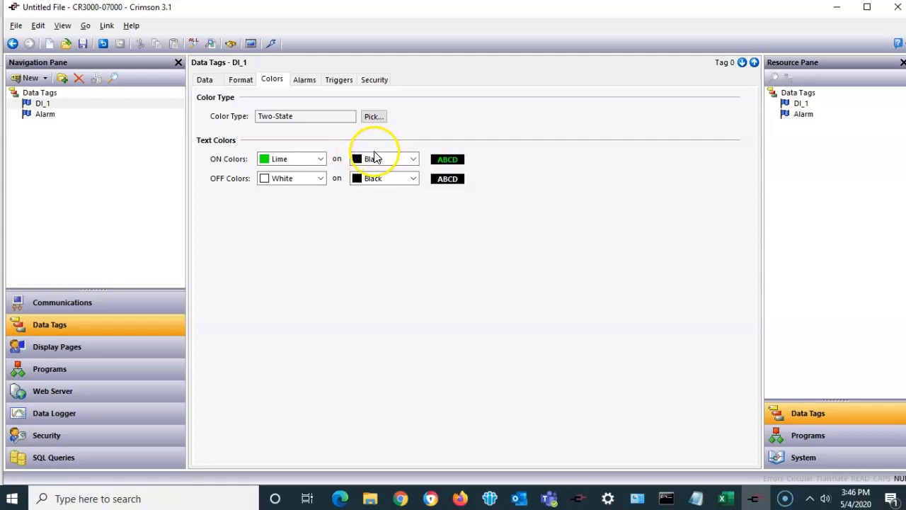
left_click(283, 163)
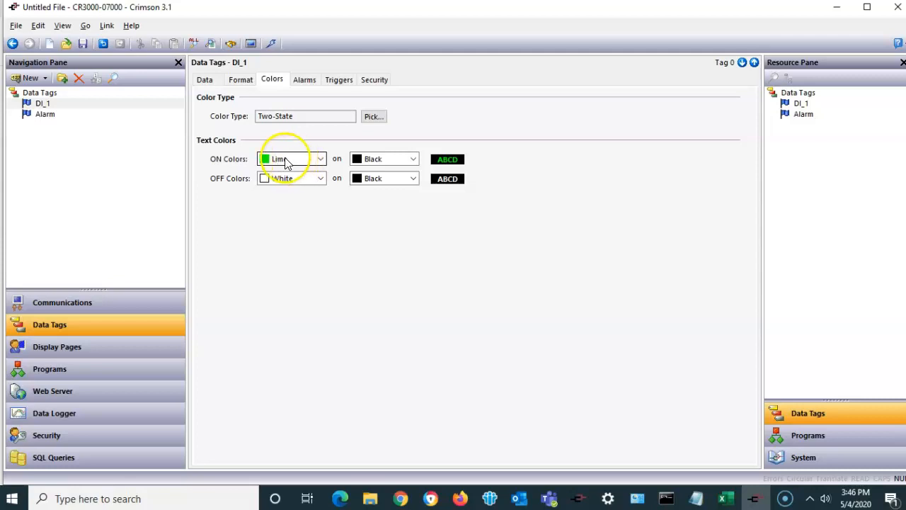
left_click(285, 183)
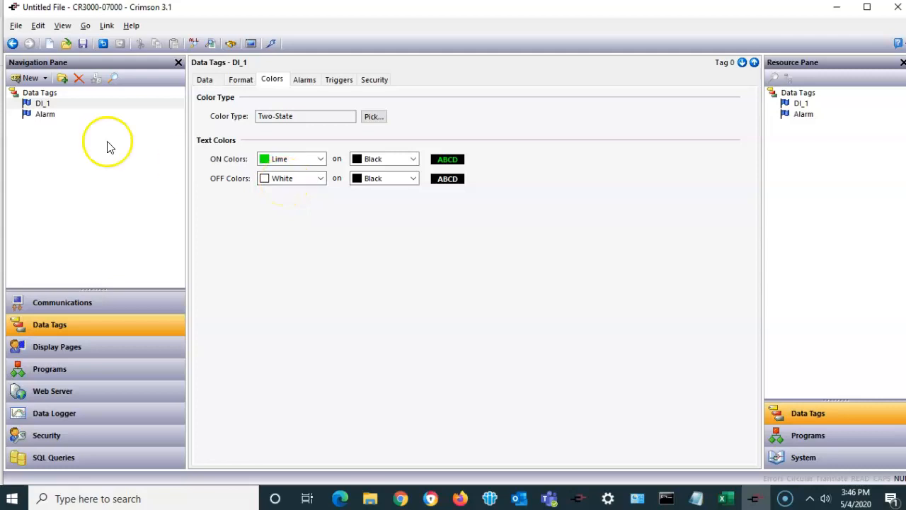
left_click(44, 117)
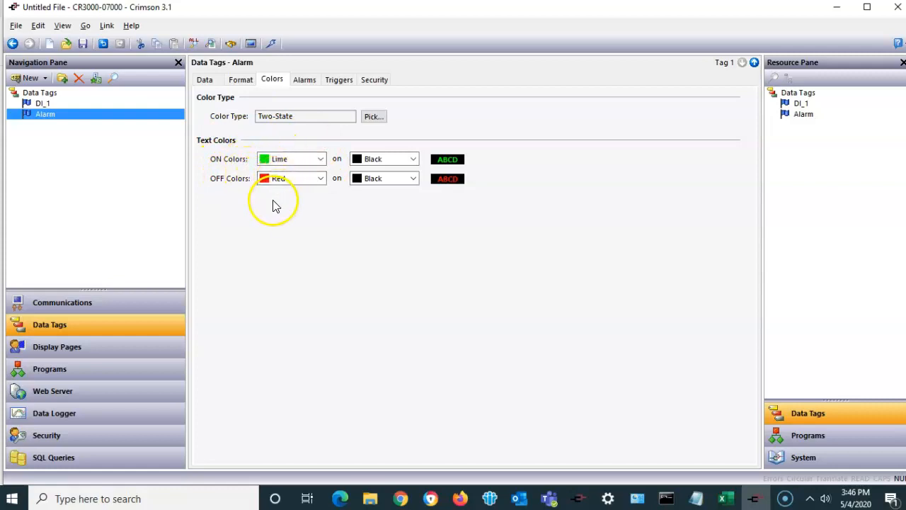
left_click(42, 104)
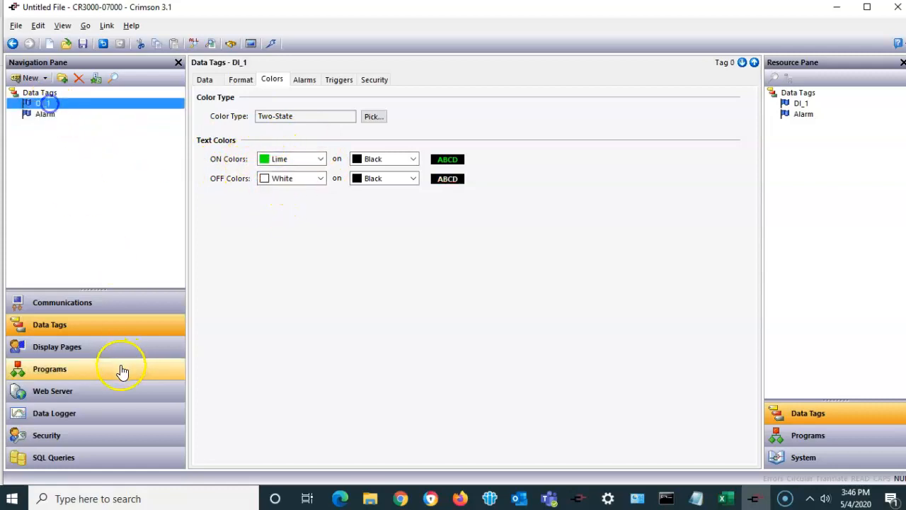
Open display page Page1 and examine the top text box's text, margin and fill properties.
left_click(99, 353)
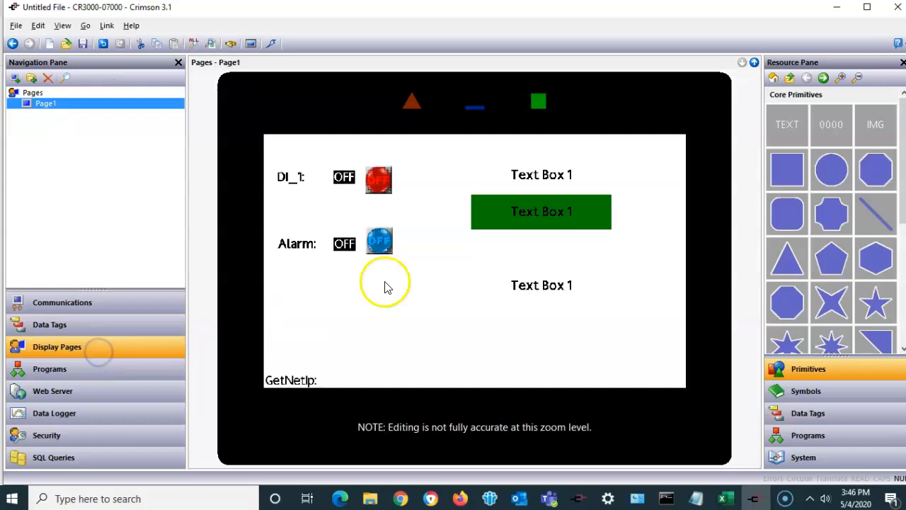
left_click(515, 185)
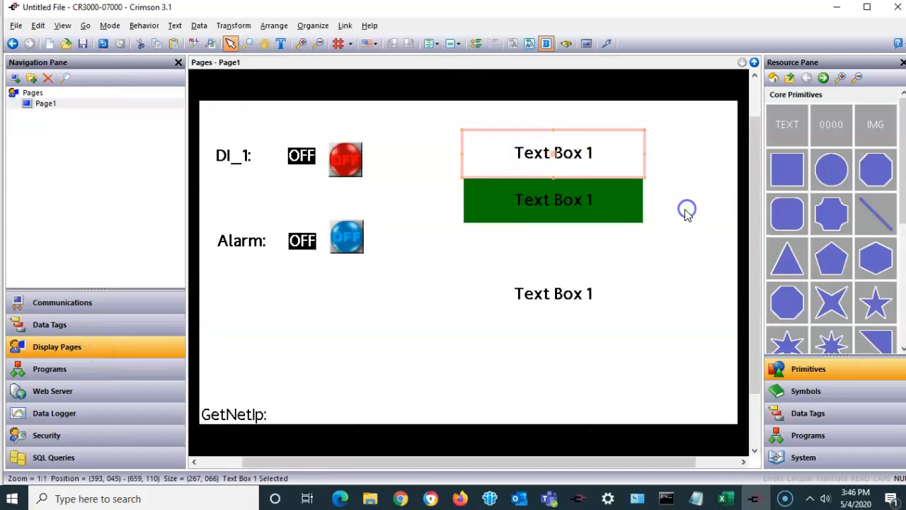
left_click(618, 208)
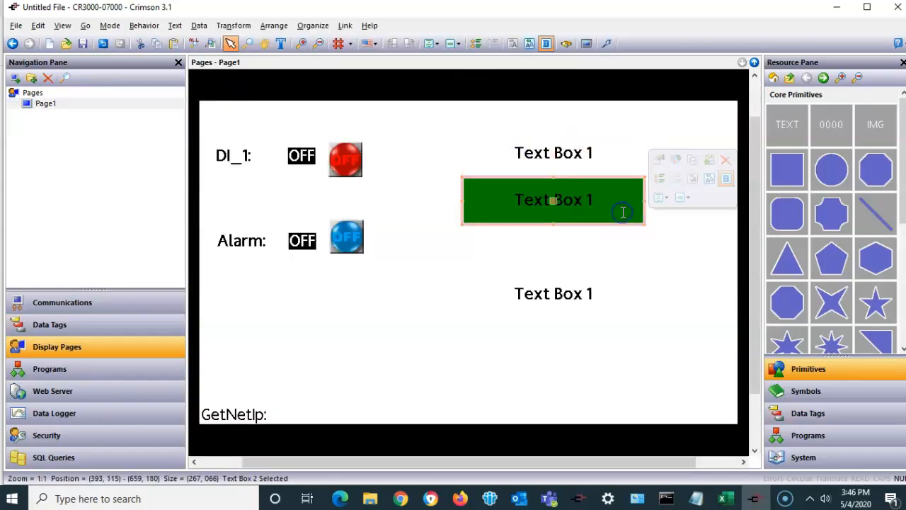
double_click(586, 168)
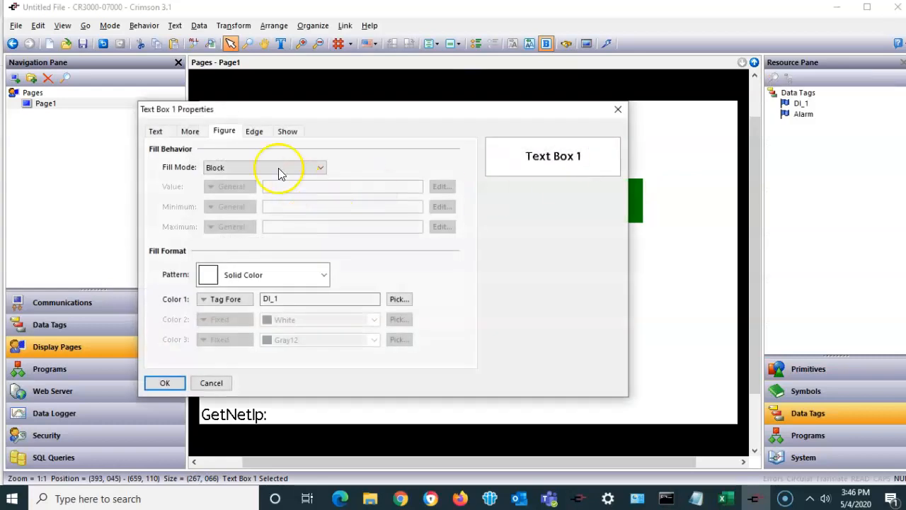
left_click(156, 130)
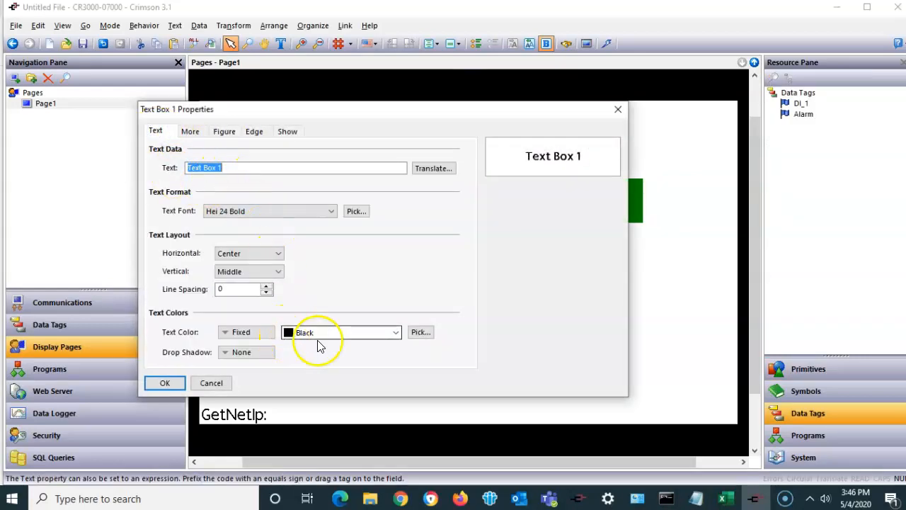
left_click(197, 134)
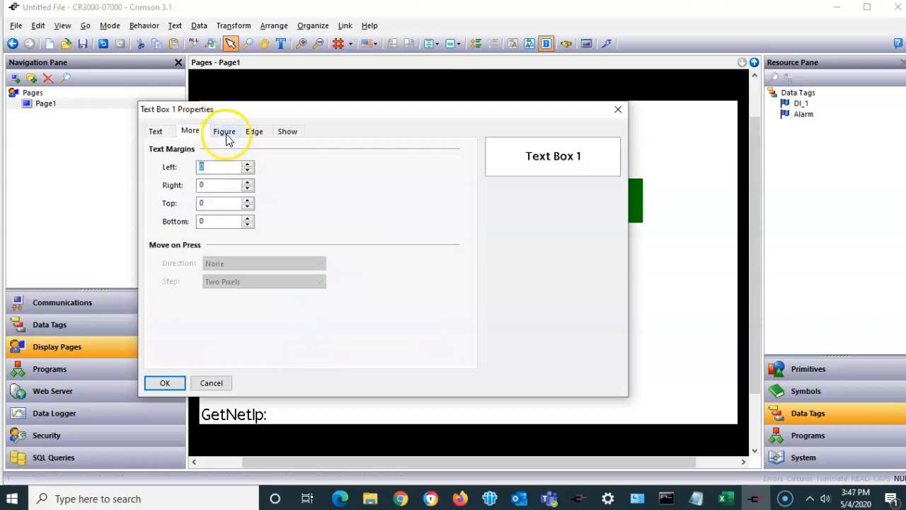
left_click(225, 135)
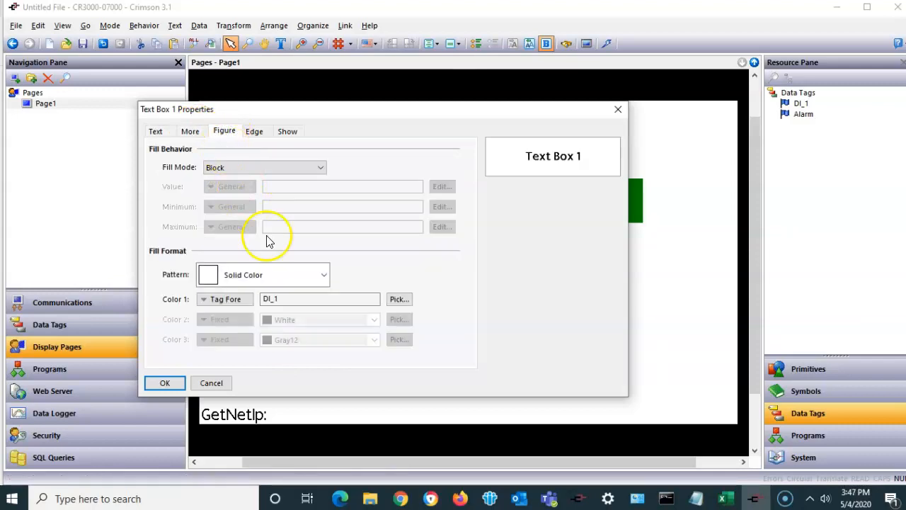
Set the top text box's solid fill Color 1 to Tag Fore of DI_1, after trying Tag Back, and accept the properties.
left_click(316, 275)
left_click(316, 275)
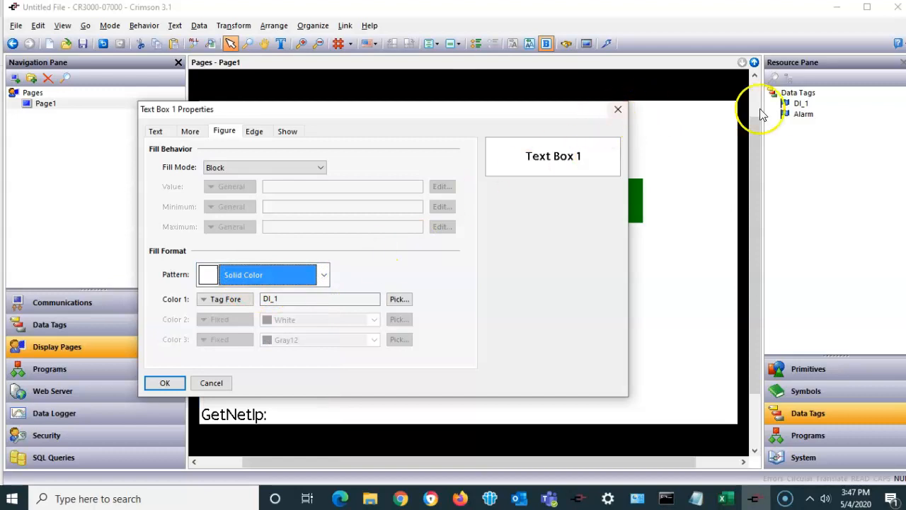
left_click_drag(789, 104, 332, 250)
left_click_drag(256, 293, 228, 301)
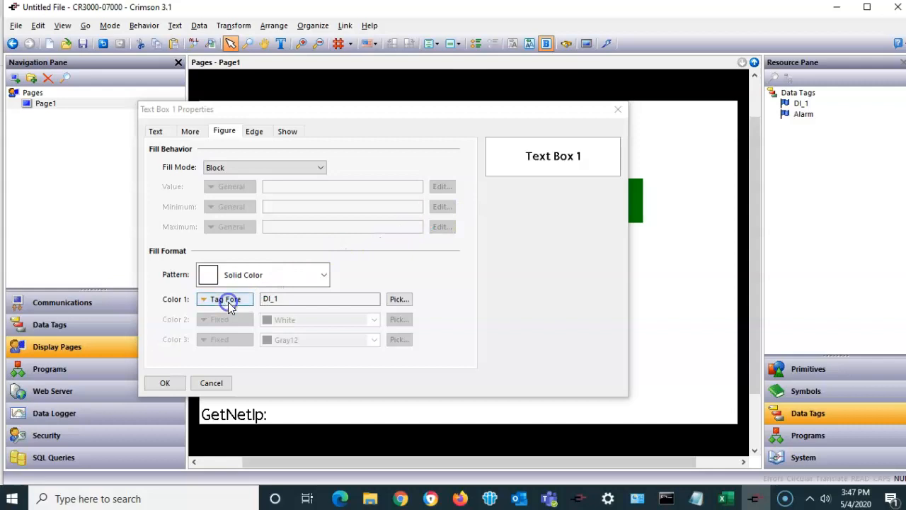
left_click(229, 299)
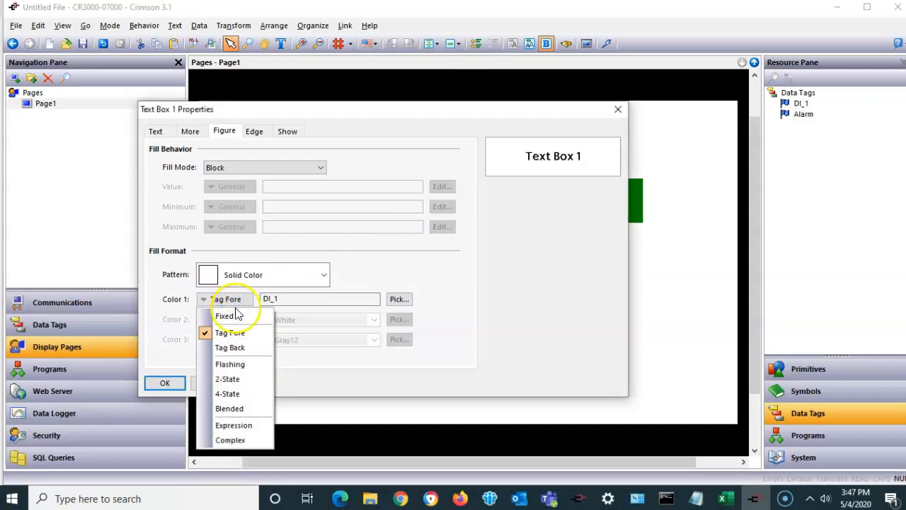
left_click(238, 348)
left_click(245, 299)
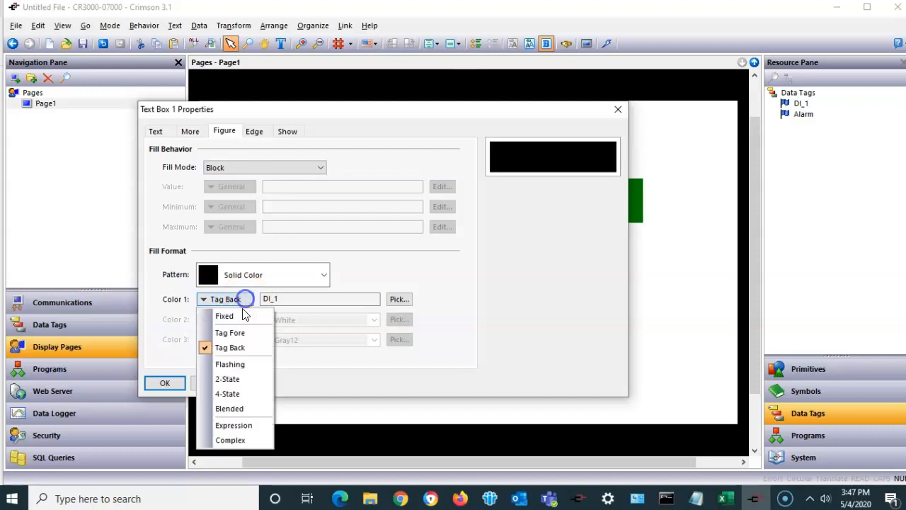
left_click(238, 332)
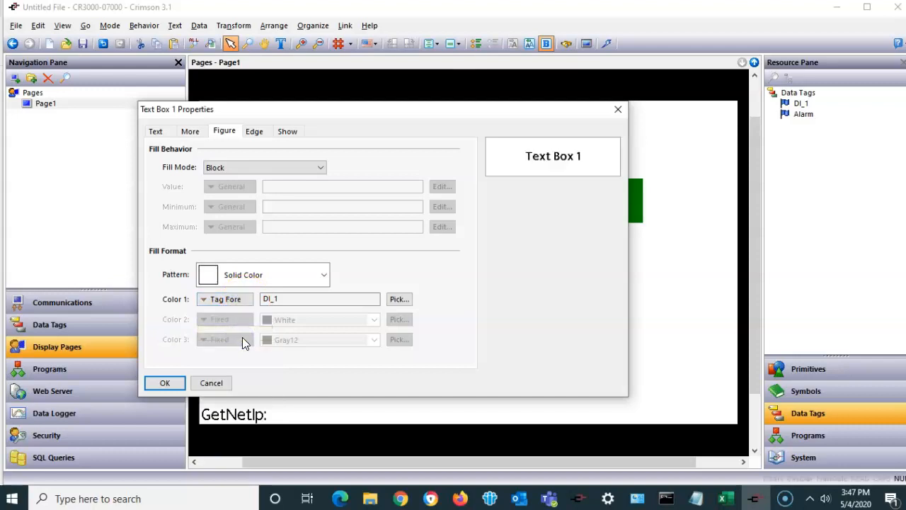
left_click(238, 303)
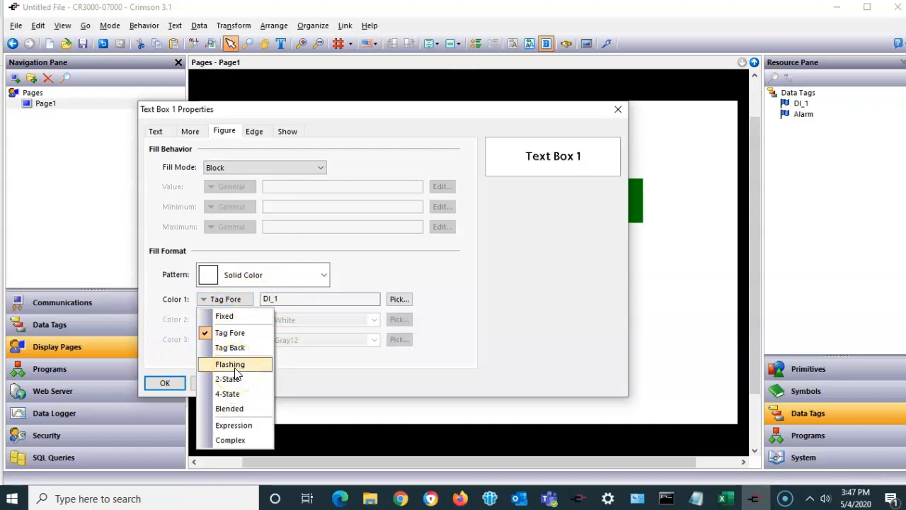
left_click(171, 384)
left_click(171, 383)
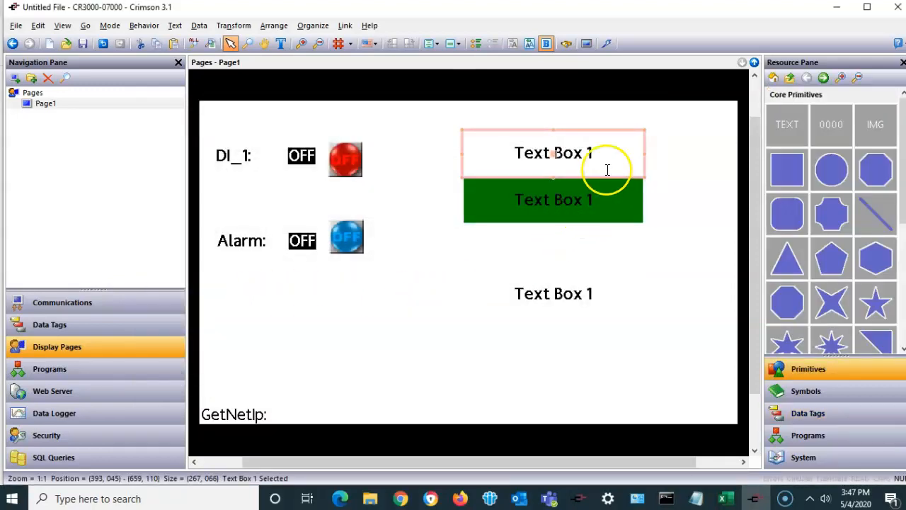
Delete the green text box and replace it with a duplicate of the top text box directly beneath the original.
left_click(609, 195)
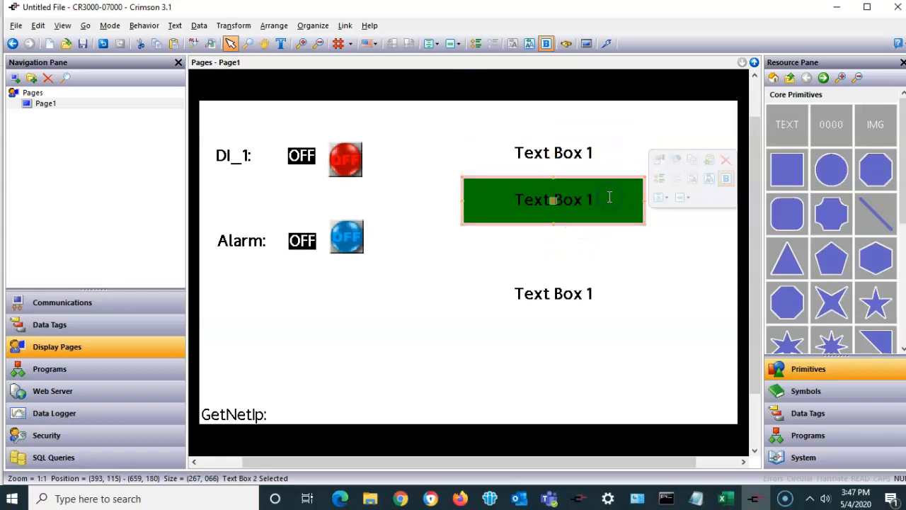
key("Delete")
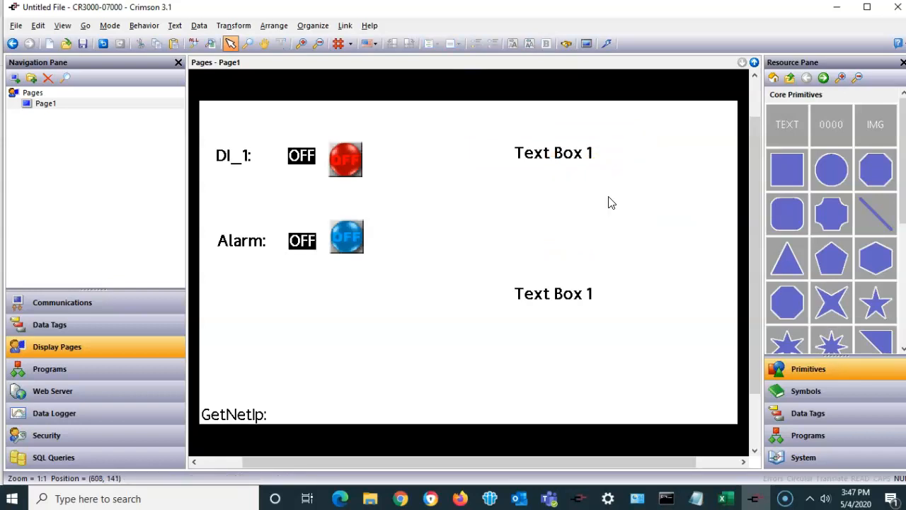
right_click(581, 162)
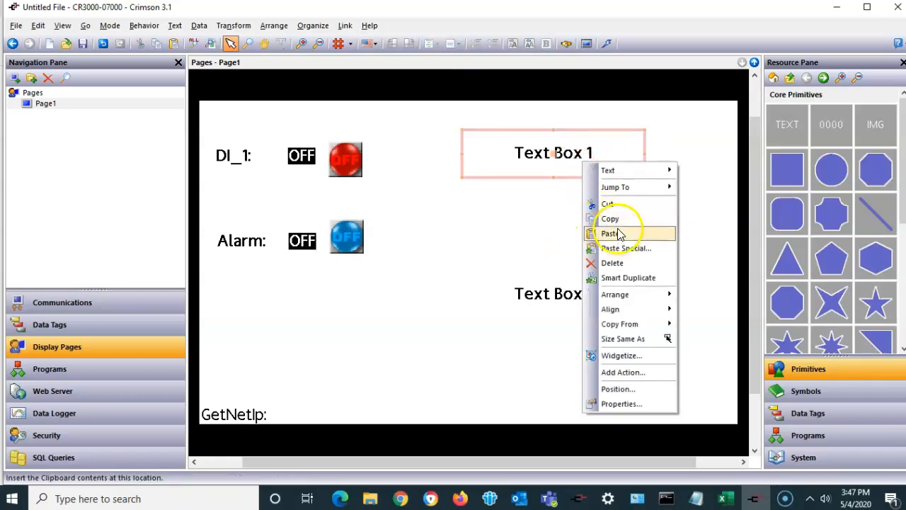
left_click(619, 234)
right_click(598, 152)
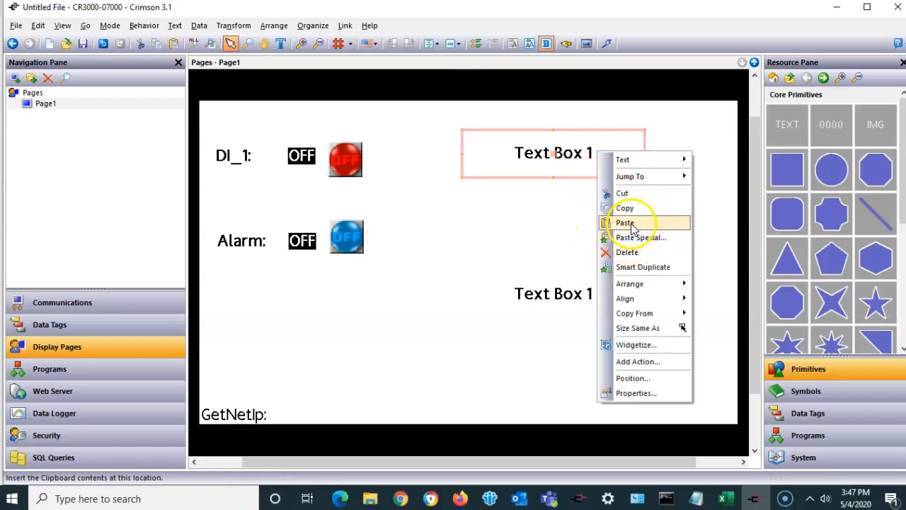
left_click(625, 223)
left_click(631, 222)
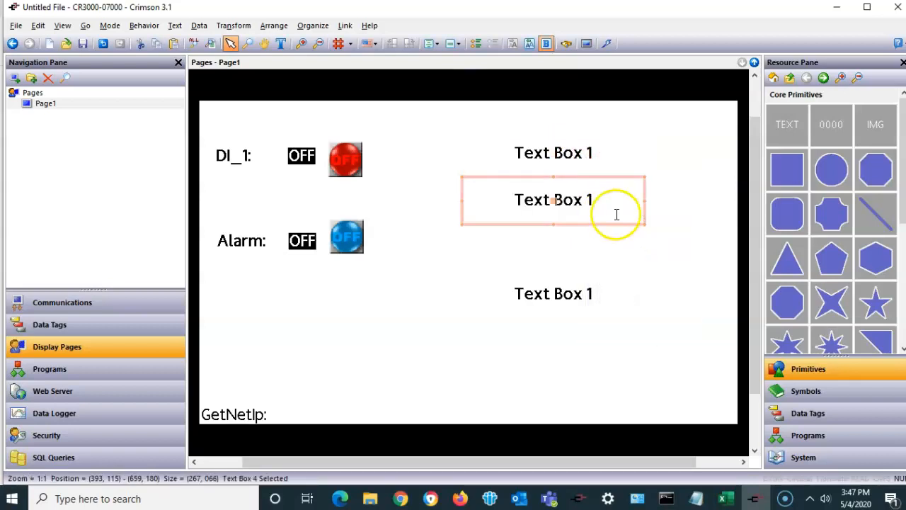
Set the duplicated text box's fill Color 1 to Flashing between Green and Red at rate 1.
right_click(615, 214)
left_click(663, 457)
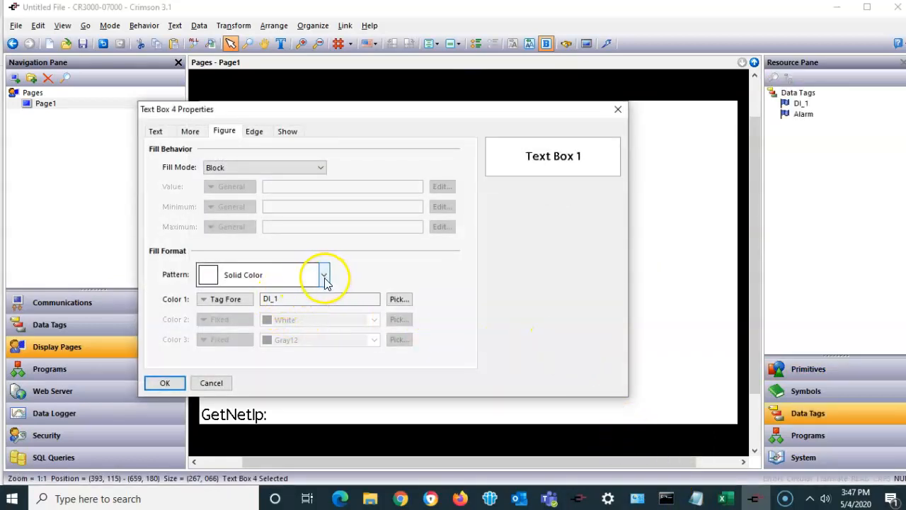
left_click(226, 300)
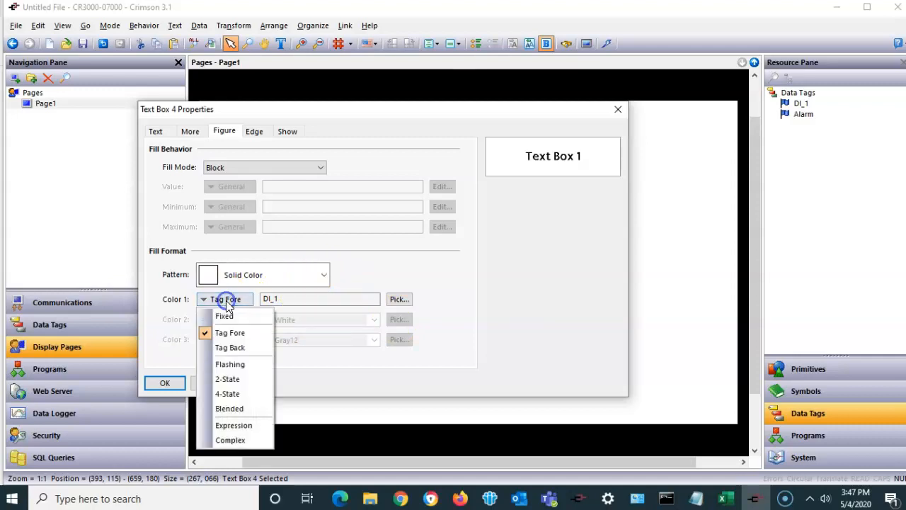
left_click(238, 364)
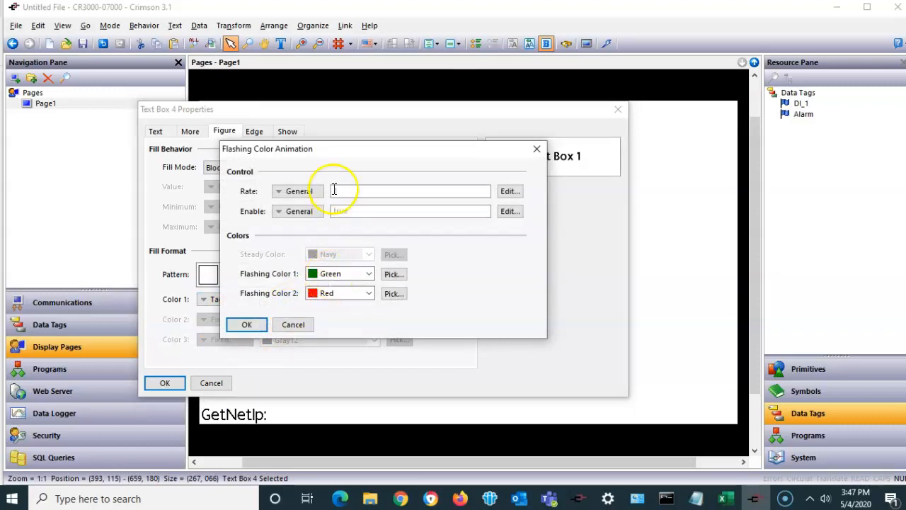
left_click(253, 326)
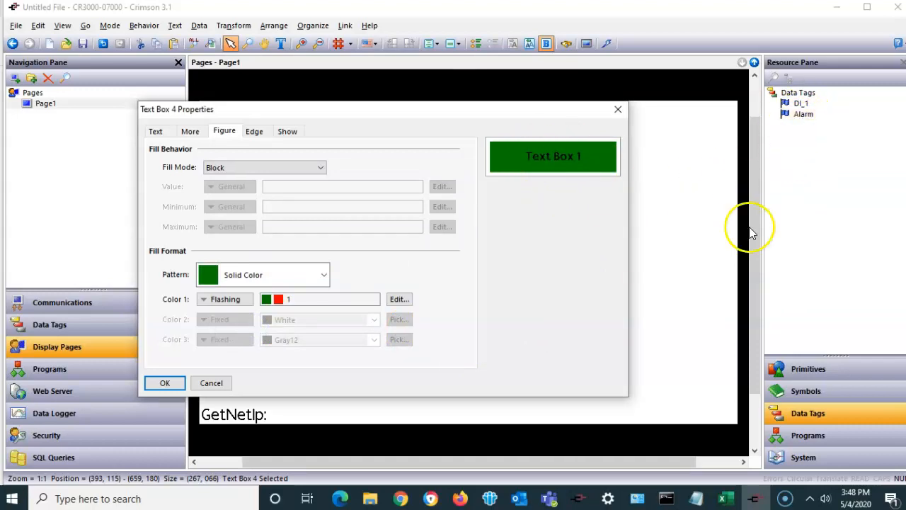
Make the duplicated text box's visibility depend on the Alarm tag and accept its properties.
left_click(289, 134)
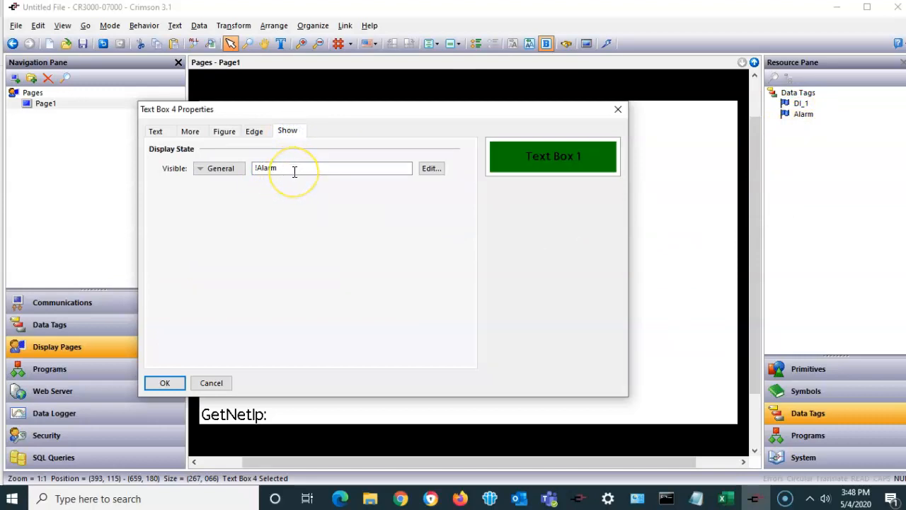
left_click_drag(802, 114, 306, 170)
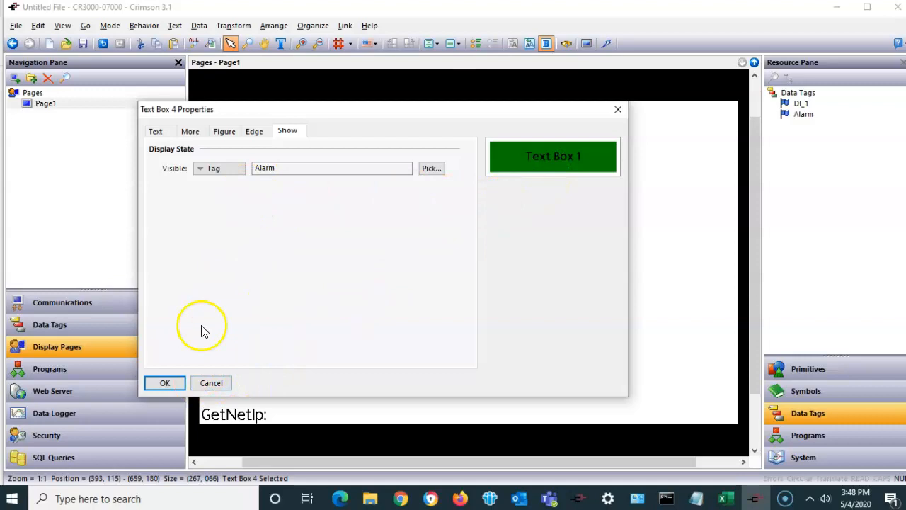
left_click(175, 384)
Set the top text box's general visibility expression to Alarm == 0 and accept its properties.
left_click(551, 163)
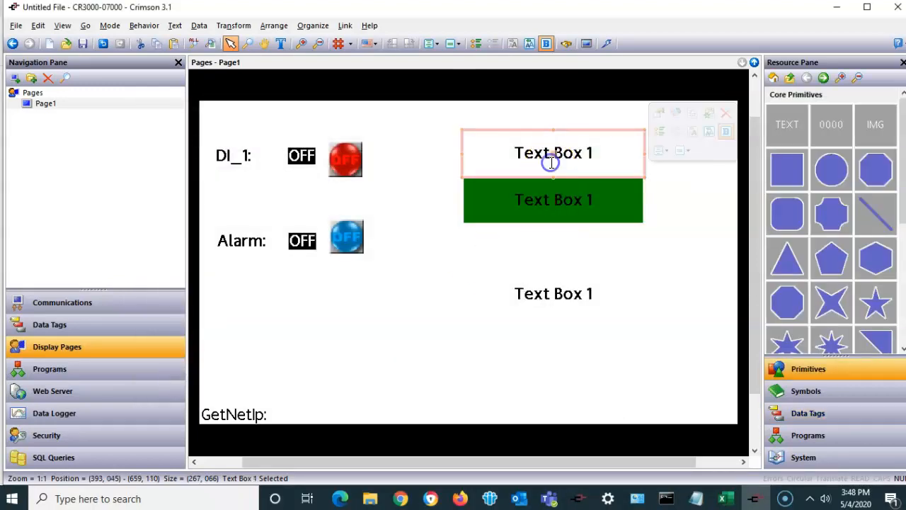
double_click(552, 162)
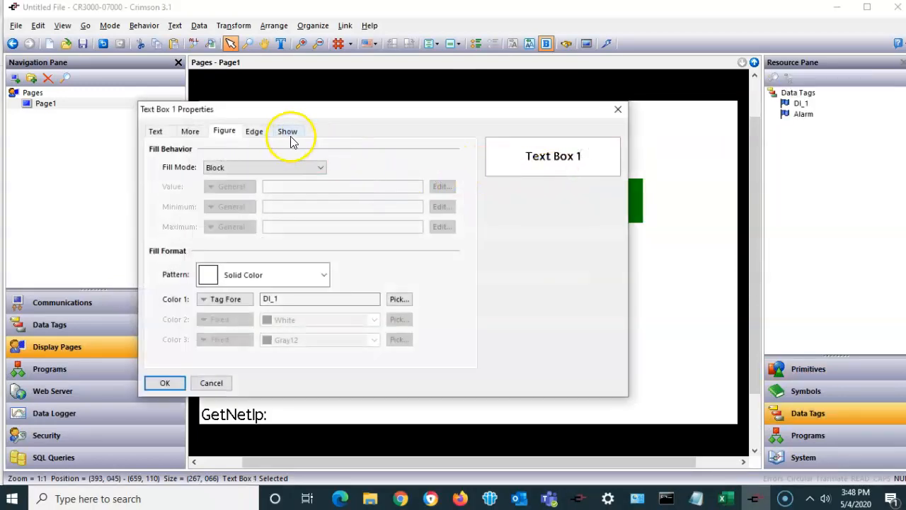
left_click(287, 132)
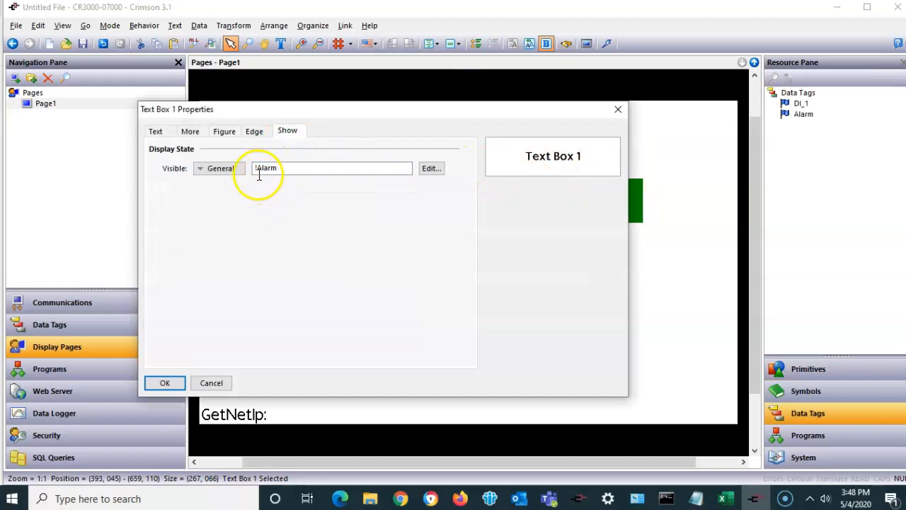
type("!")
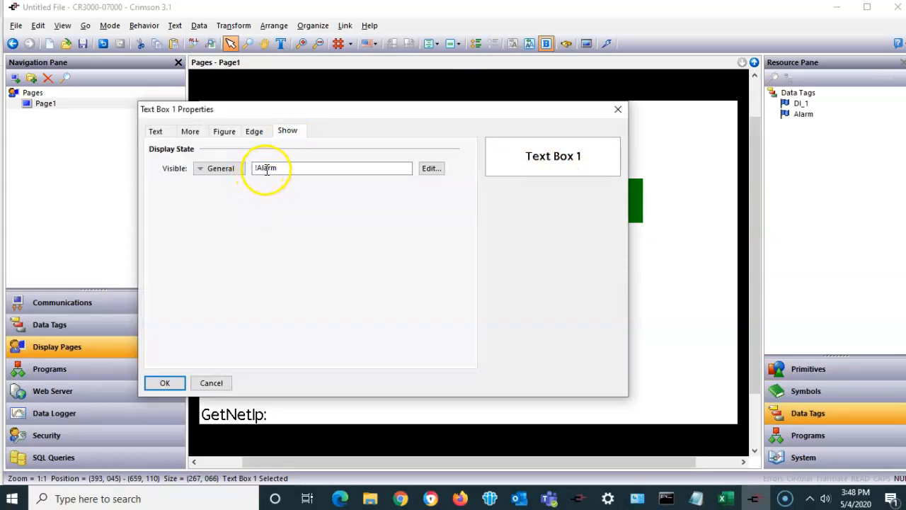
left_click(434, 170)
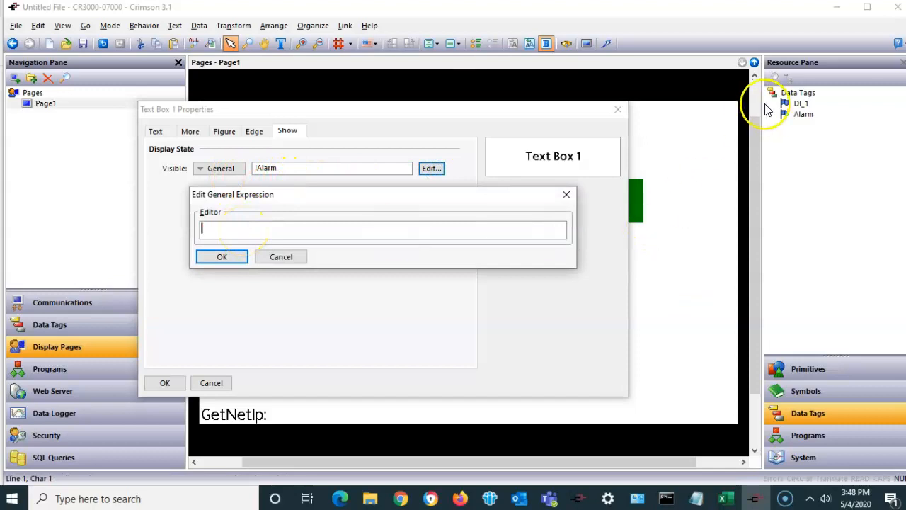
left_click_drag(803, 114, 266, 235)
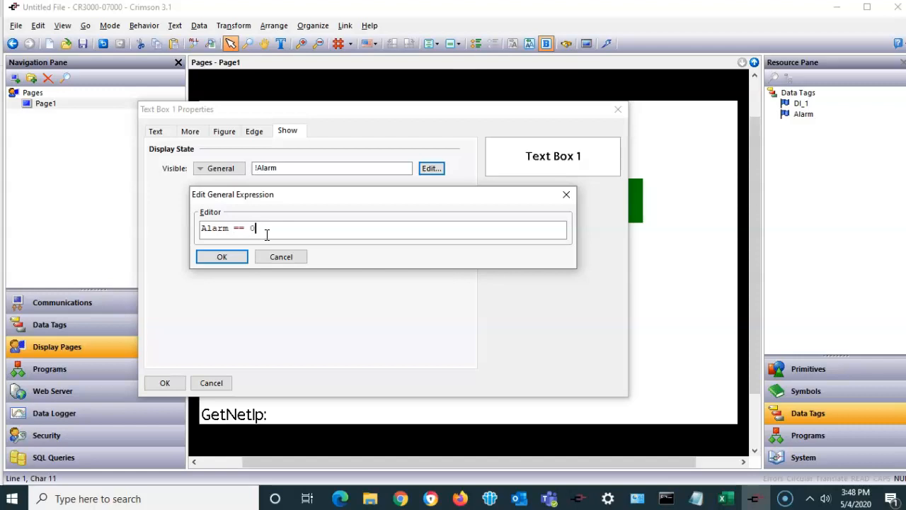
left_click(223, 257)
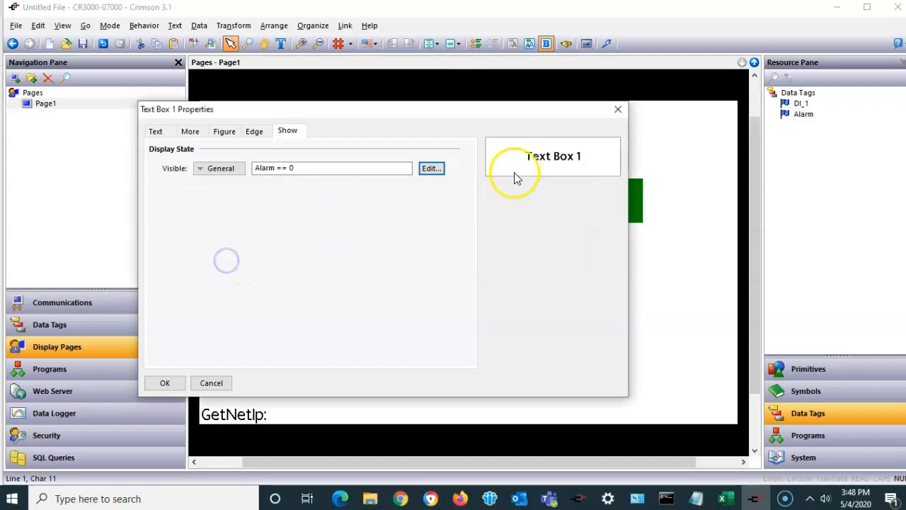
left_click(150, 388)
Change the upper green text box's visibility from a tag to the general expression Alarm == 1 and accept its properties.
left_click(607, 216)
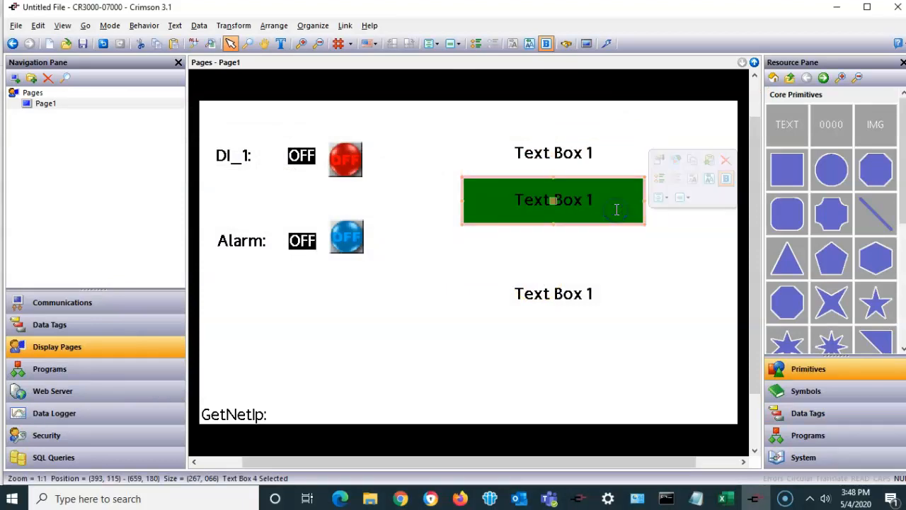
double_click(617, 209)
left_click(287, 131)
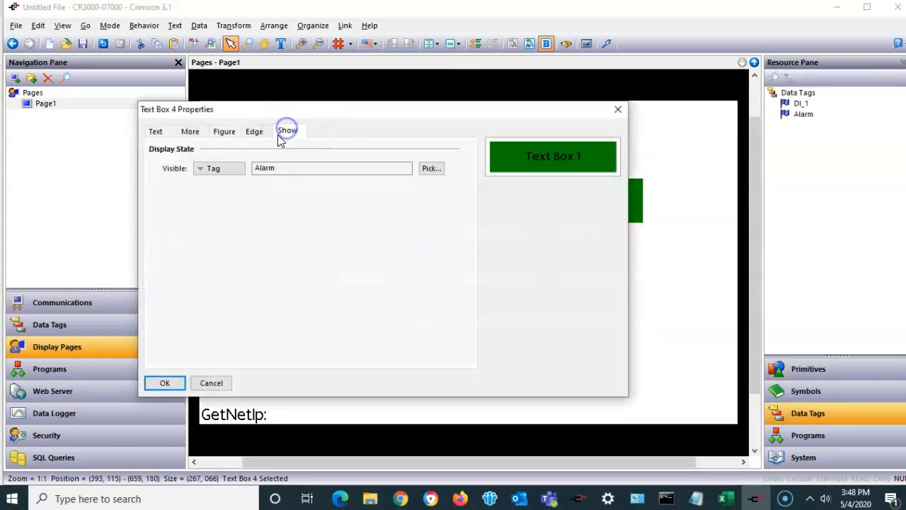
left_click(220, 170)
left_click(225, 185)
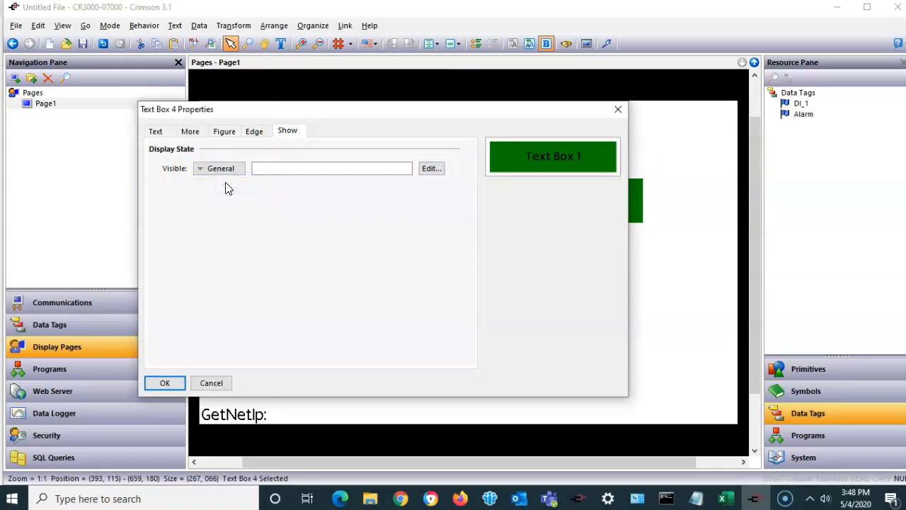
left_click(430, 168)
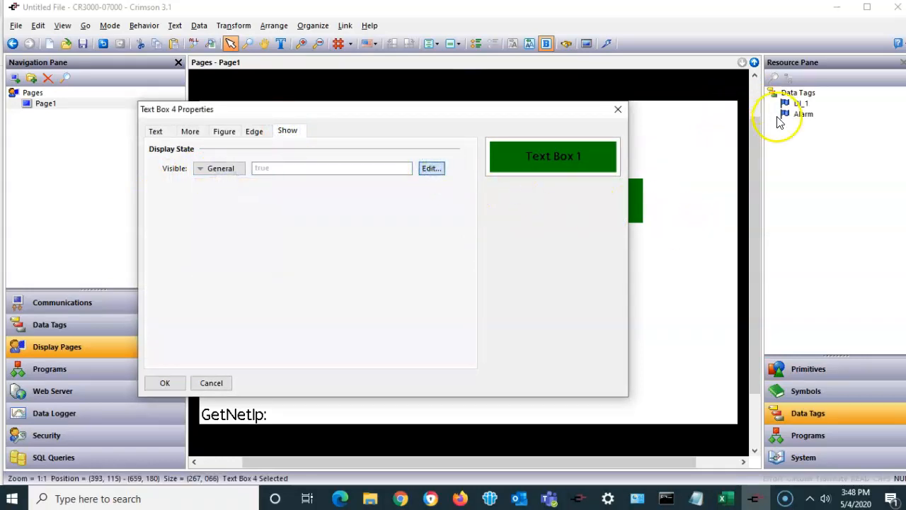
left_click_drag(800, 115, 314, 237)
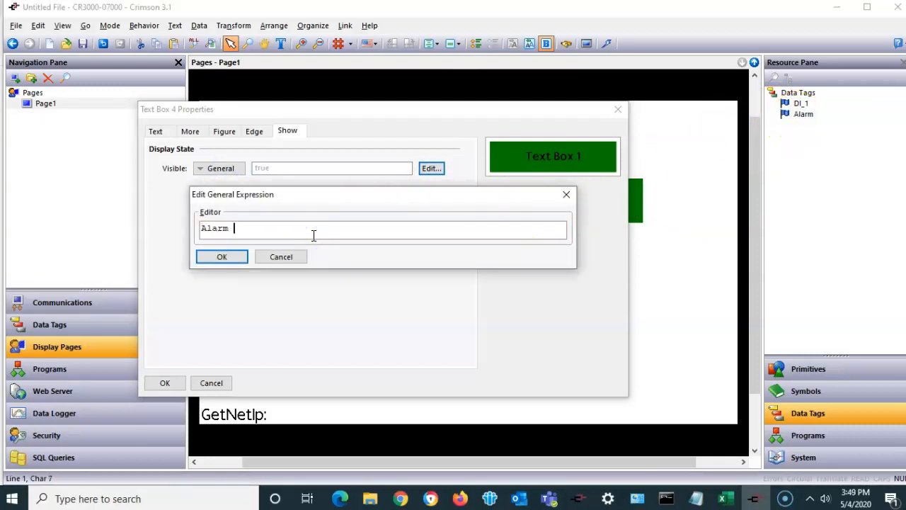
key("Return")
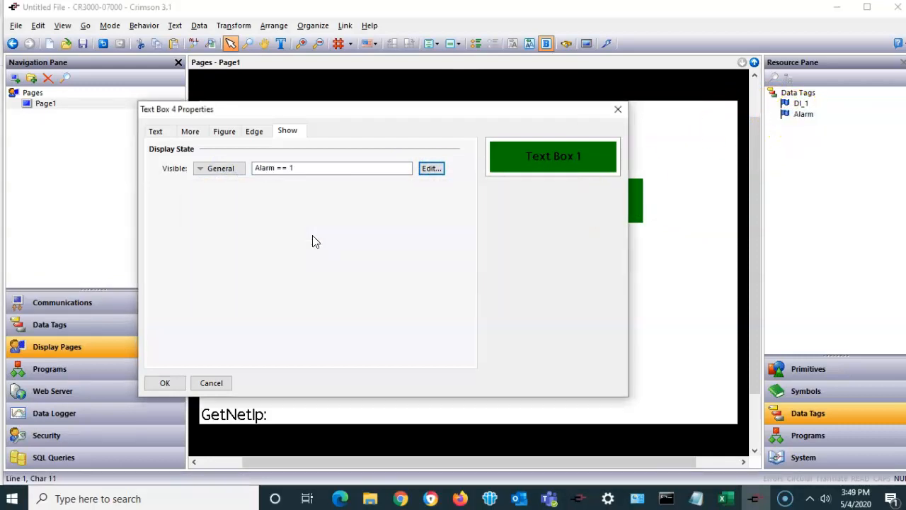
left_click(166, 383)
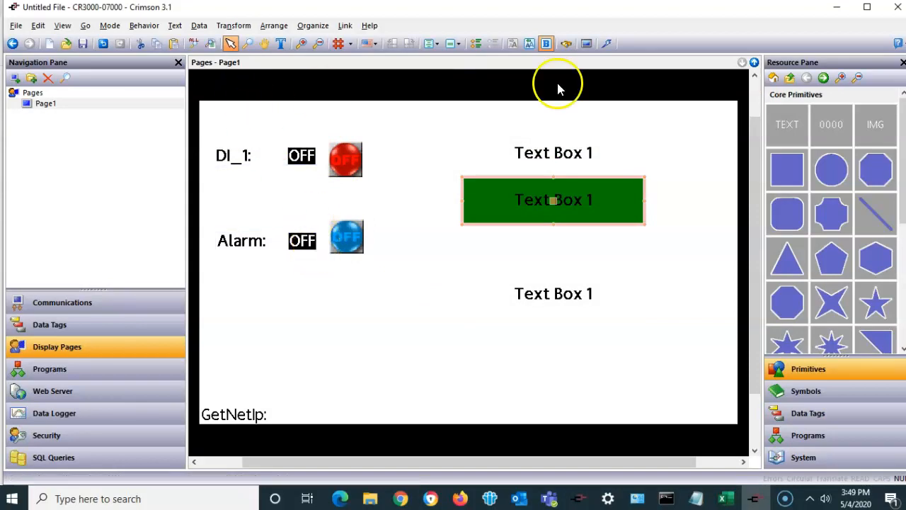
Download the database to the device and switch to Chrome to open its web server page.
left_click(608, 43)
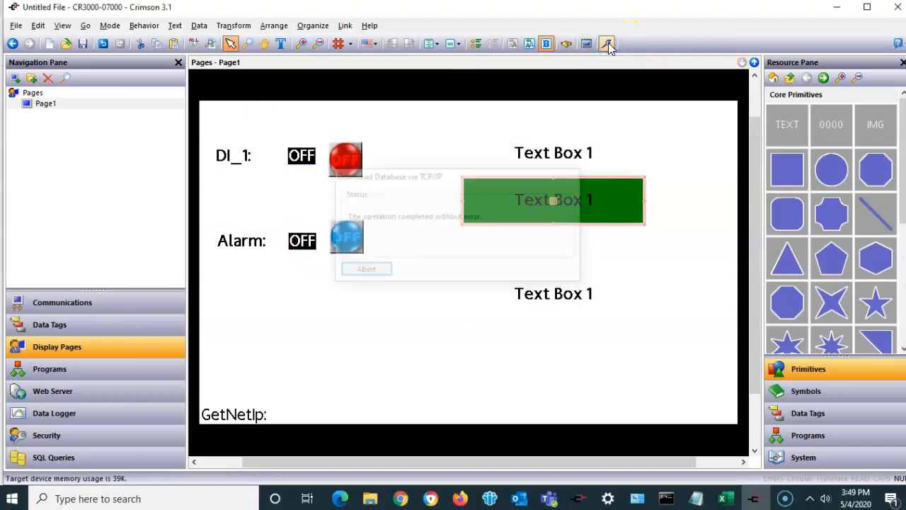
left_click(402, 500)
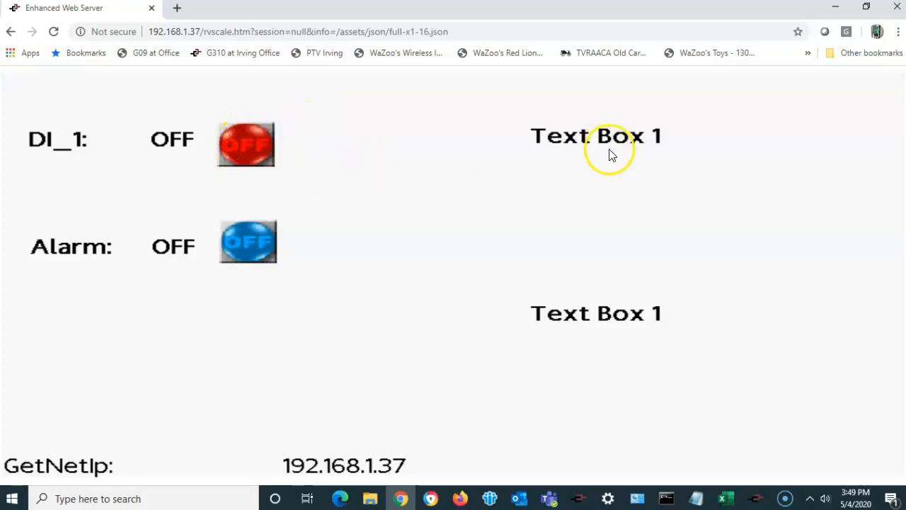
Test the text boxes by switching DI_1 on and off, followed by Alarm on and off.
left_click(247, 146)
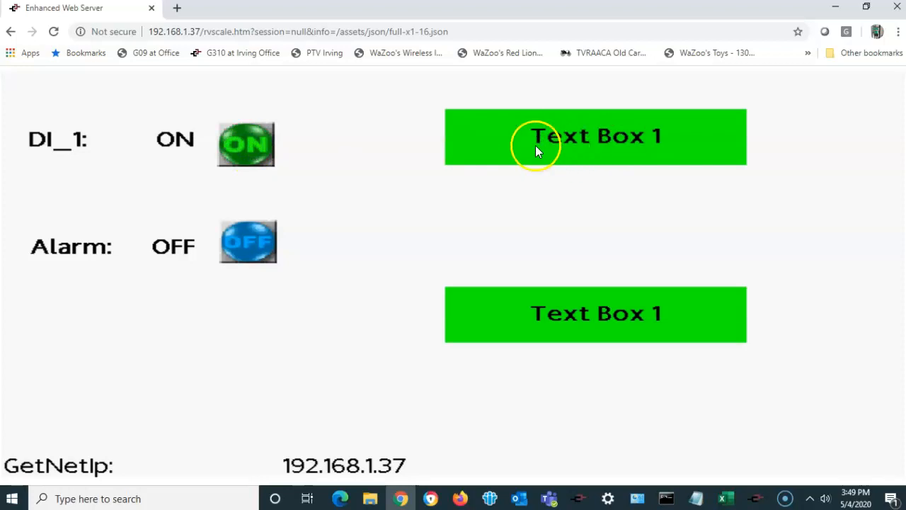
left_click(257, 142)
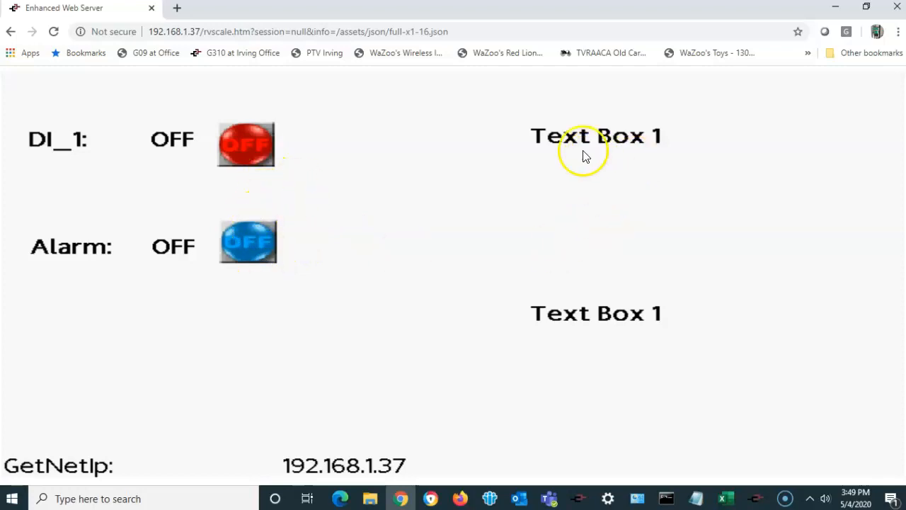
left_click(259, 247)
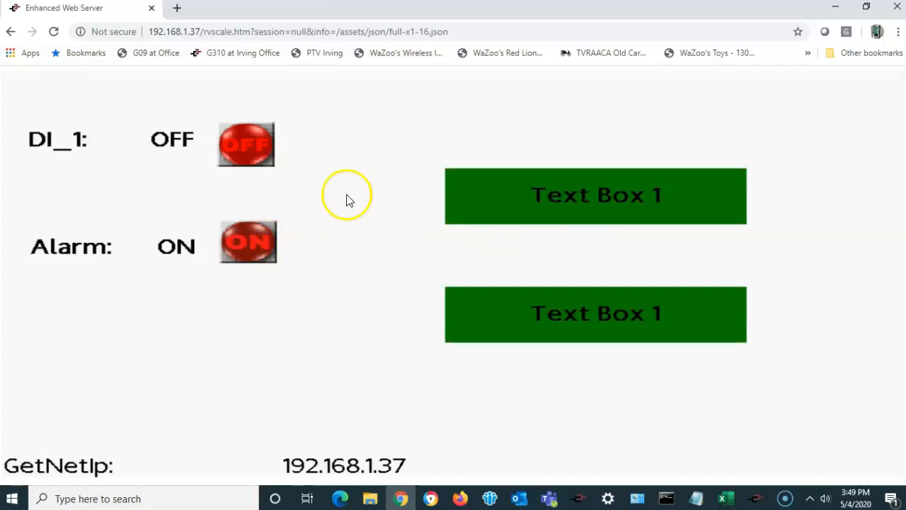
left_click(249, 236)
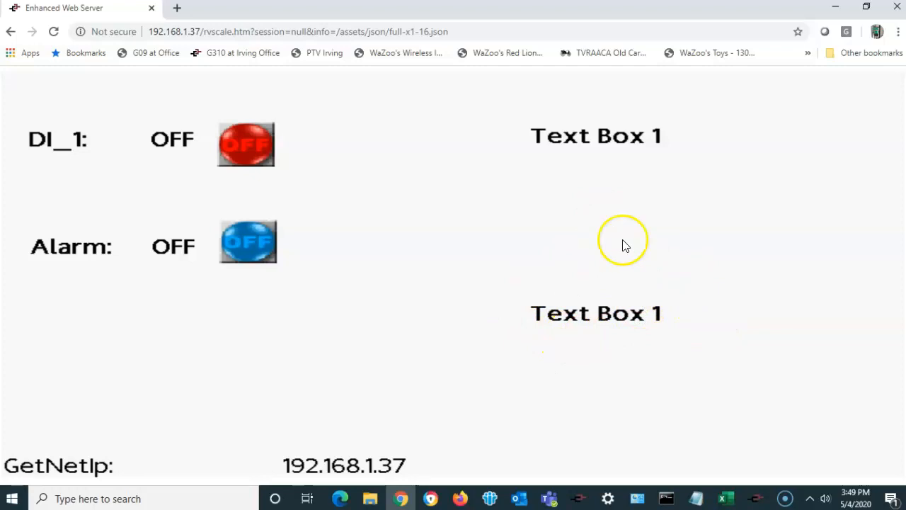
Turn DI_1 on and toggle Alarm repeatedly to compare how both sets of text boxes respond.
left_click(256, 157)
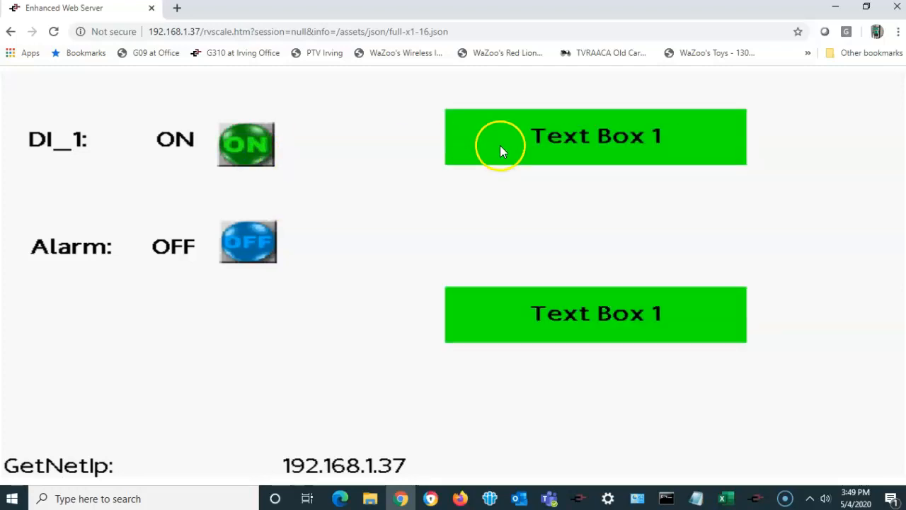
left_click(247, 259)
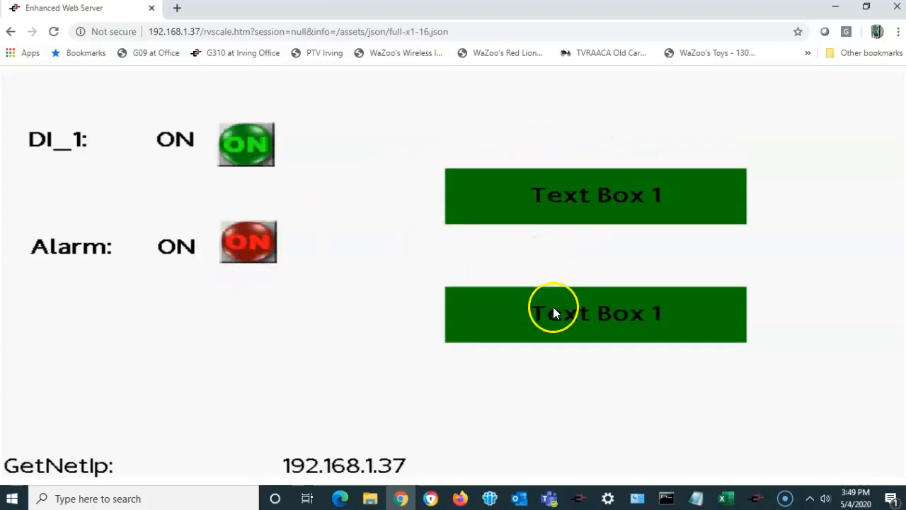
left_click(248, 259)
left_click(248, 259)
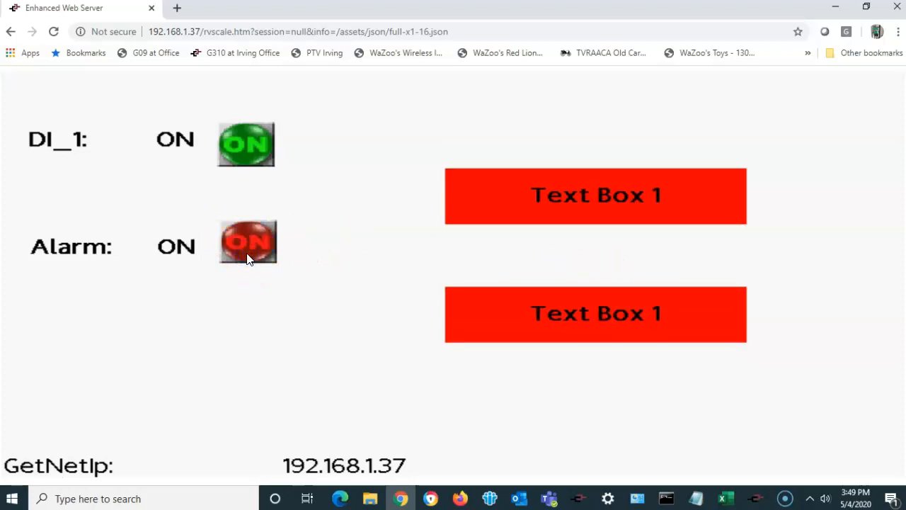
left_click(248, 259)
left_click(248, 259)
Switch back to Crimson and move the lower white text box off the green one stacked beneath it.
left_click(753, 497)
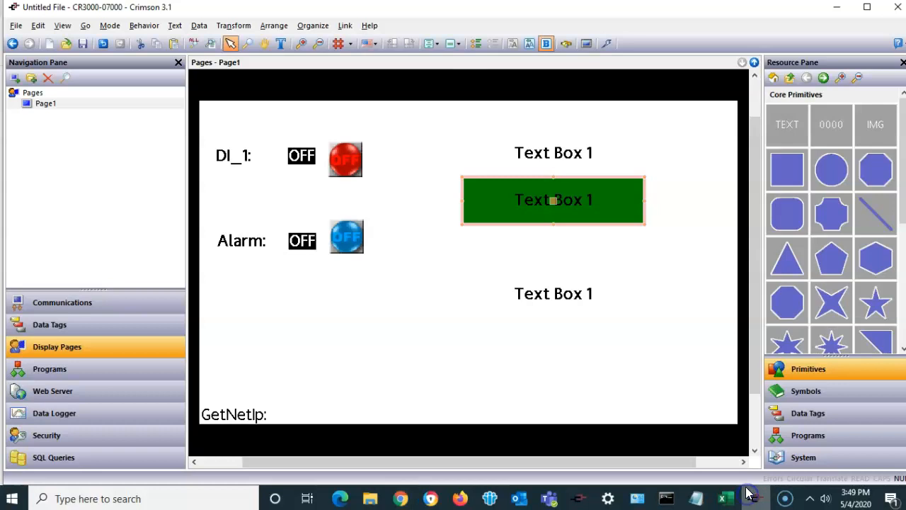
left_click(552, 294)
left_click_drag(555, 295, 427, 332)
Align the moved white text box with Centered On using the lower green text box as reference, and clear the selection.
right_click(430, 334)
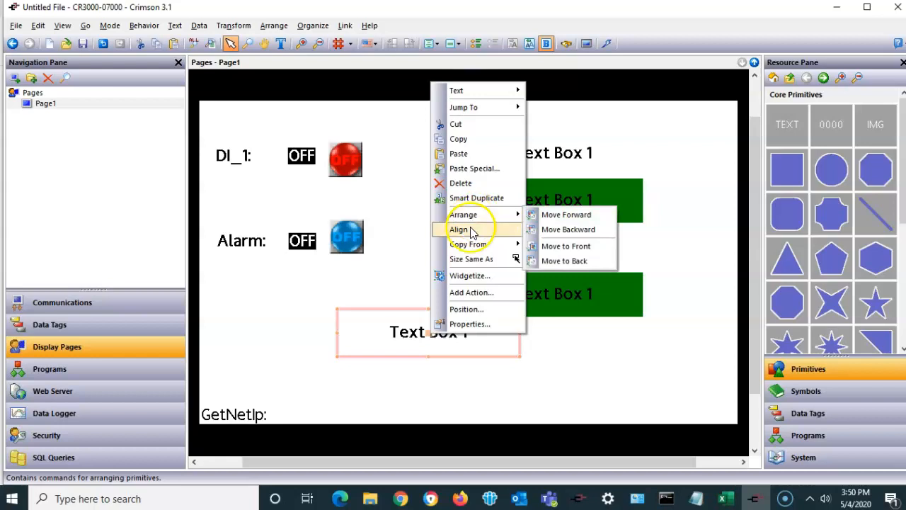
mouse_move(473, 231)
left_click(546, 180)
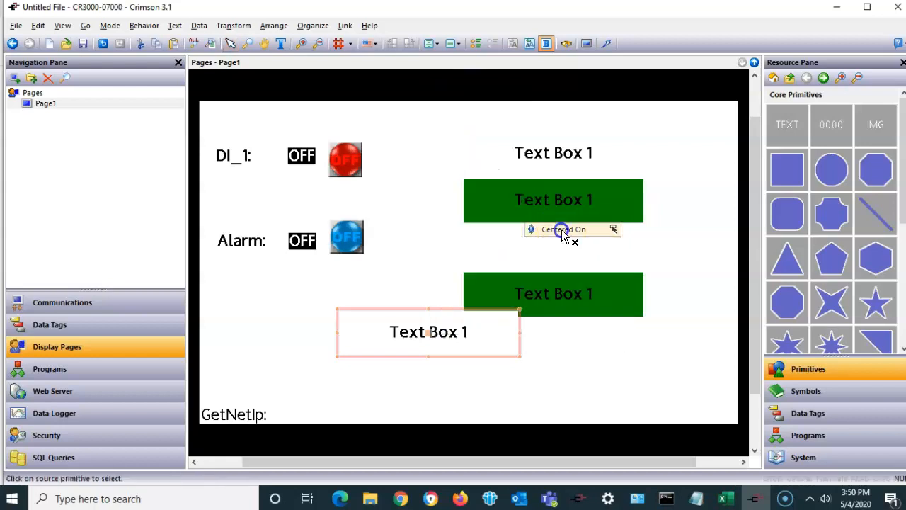
left_click(559, 294)
left_click(596, 356)
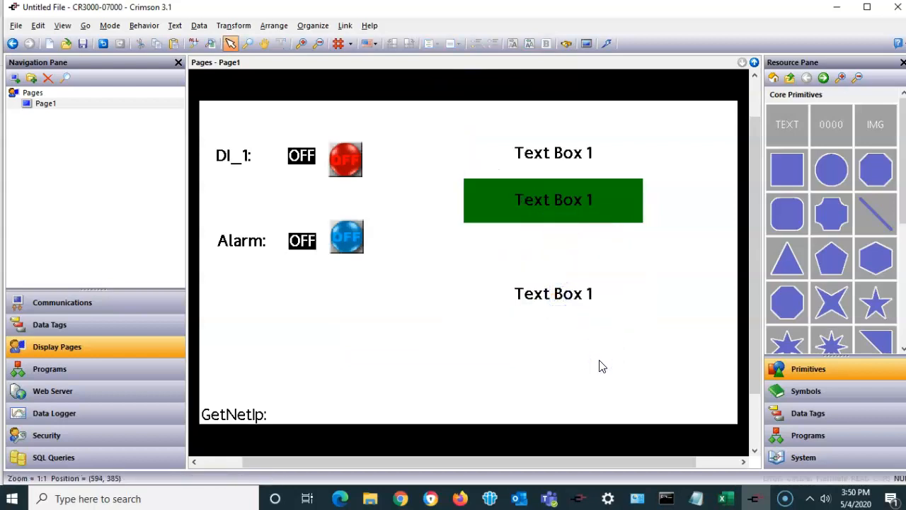